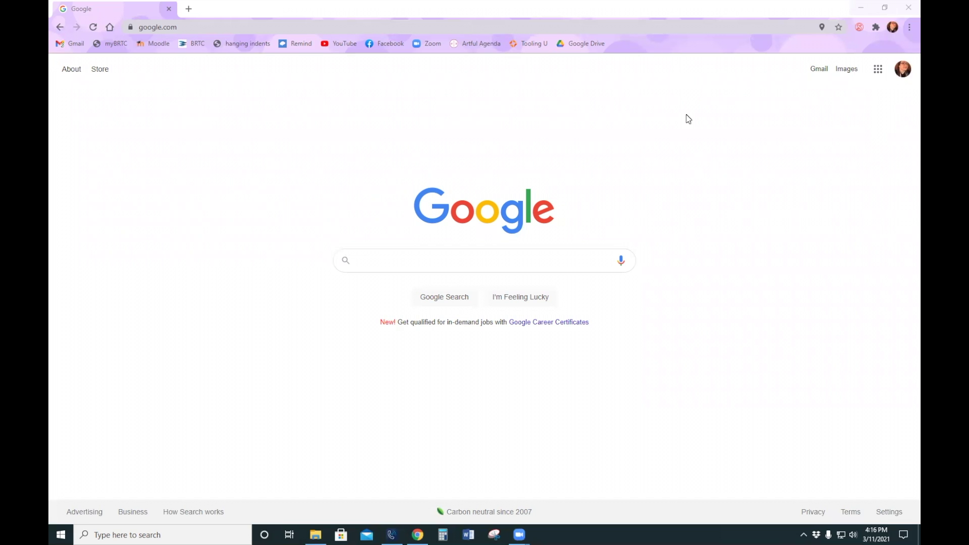
- Show the account panel listing the signed-in school account and the linked personal account
{"action": "left_click", "coordinate": [484, 26]}
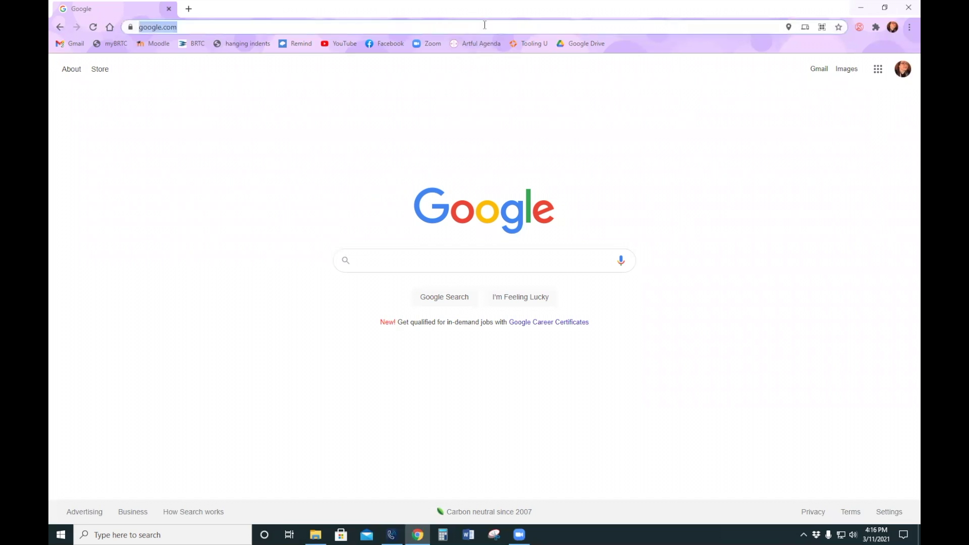
{"action": "left_click", "coordinate": [812, 267]}
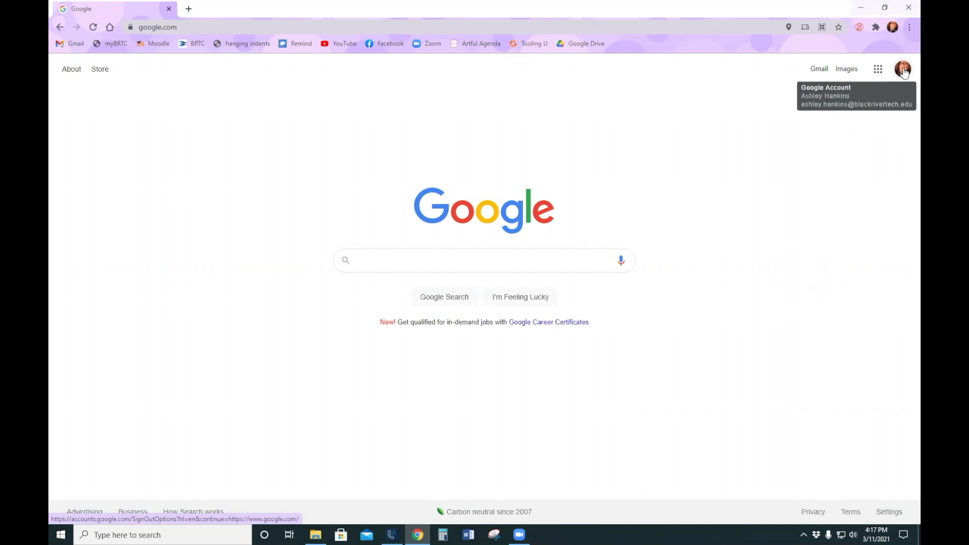
{"action": "left_click", "coordinate": [903, 70]}
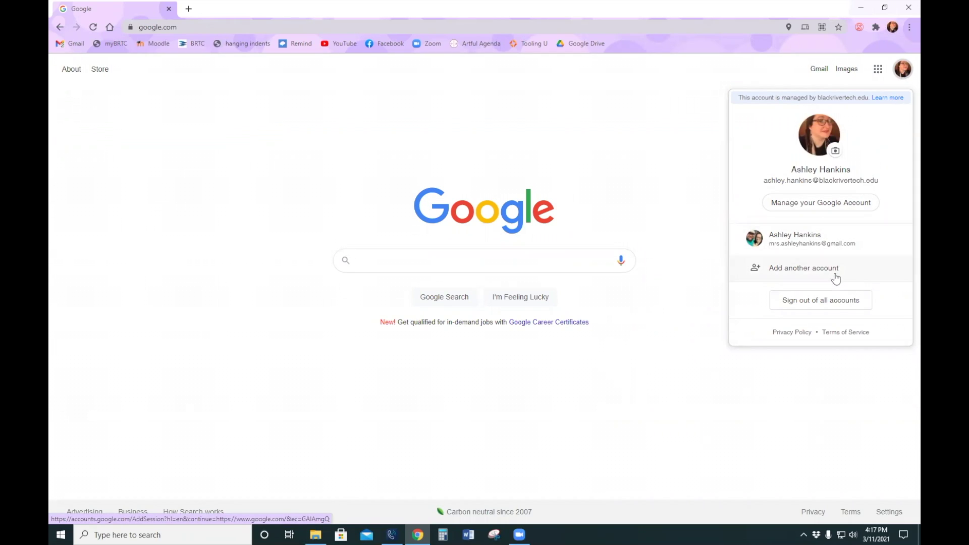
- Go to drive.google.com to load My Drive under the school account
{"action": "left_click", "coordinate": [876, 75]}
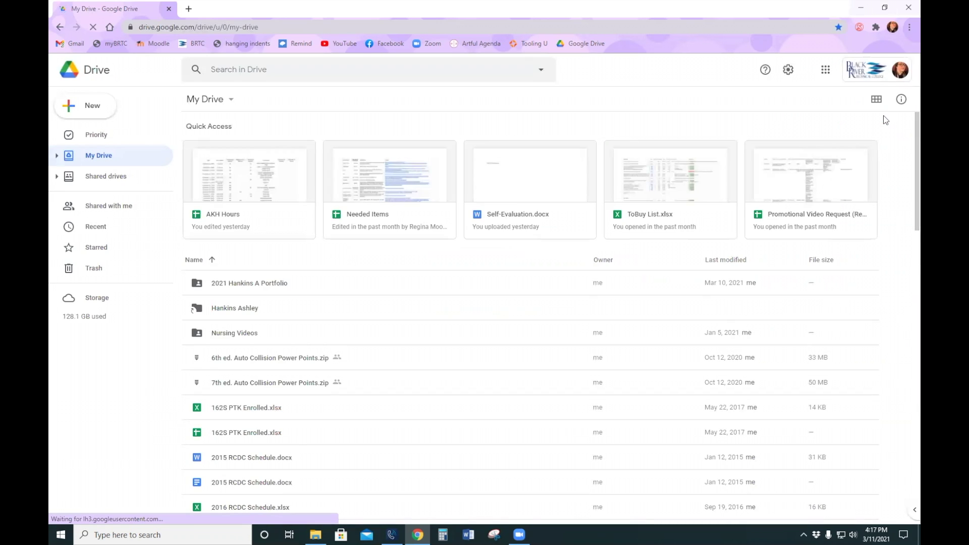
{"action": "left_click", "coordinate": [331, 26]}
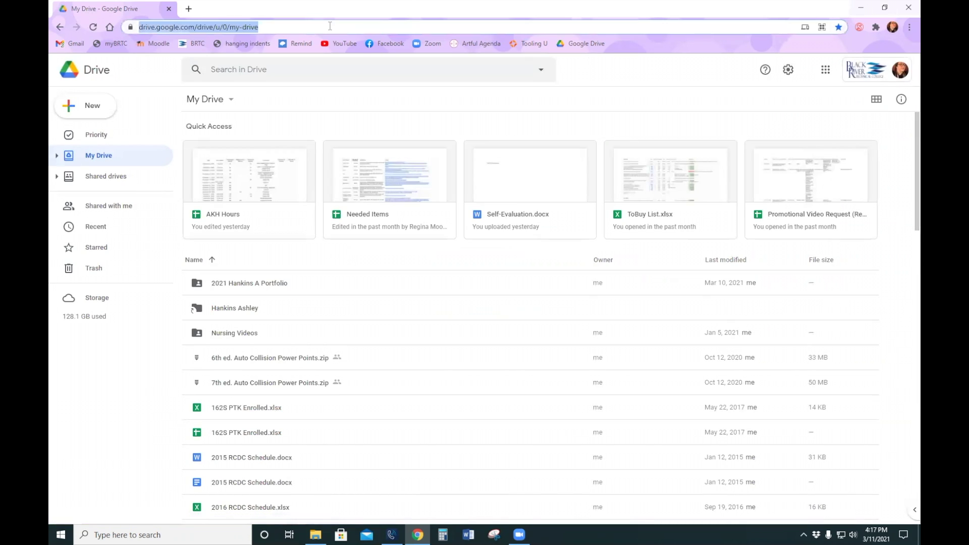
{"action": "type", "text": "drive.goo"}
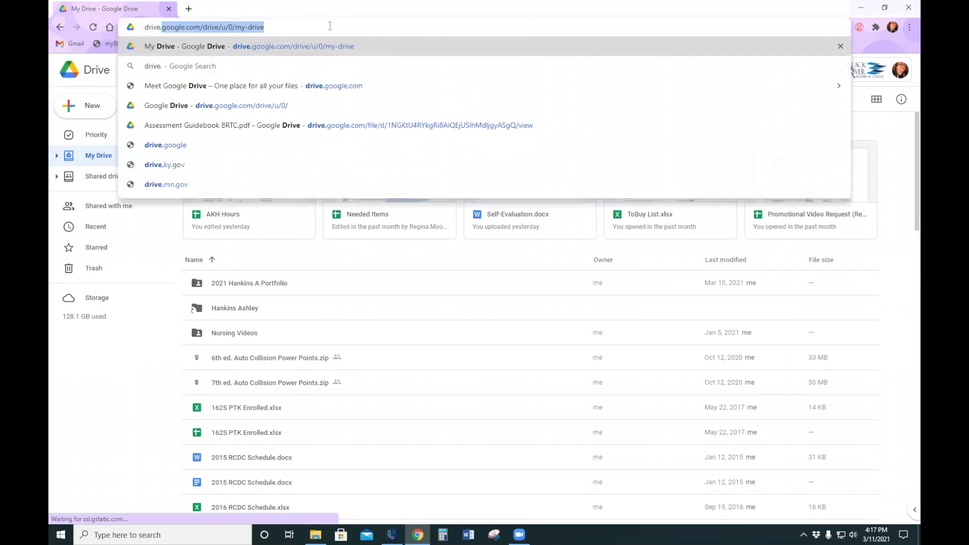
{"action": "type", "text": "gle.com"}
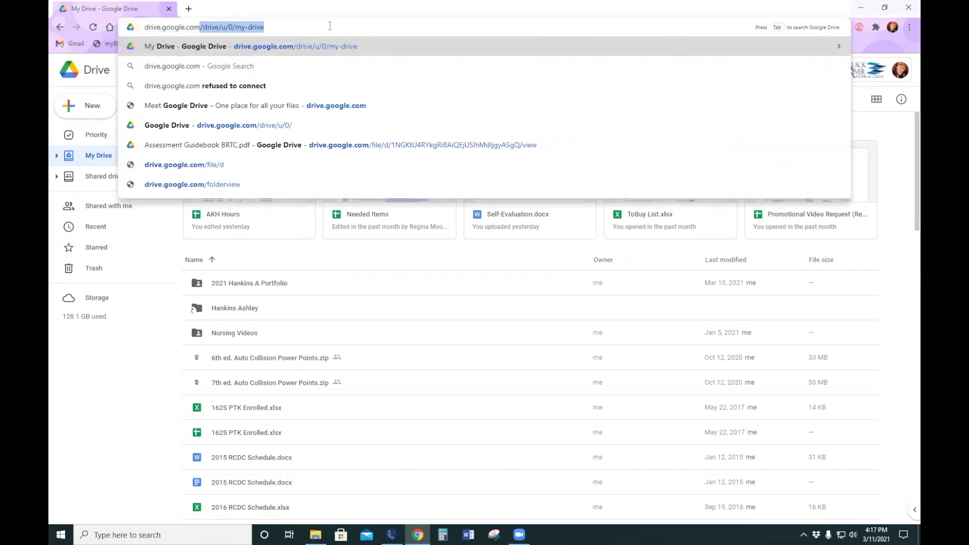
{"action": "key", "text": "Return"}
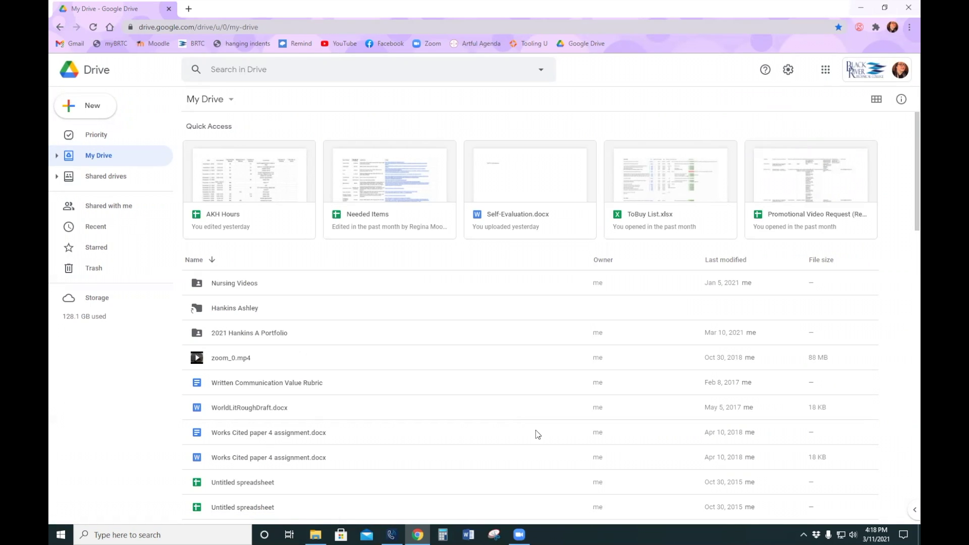
- Create a new My Drive folder named '2022' plus the student's name
{"action": "right_click", "coordinate": [444, 259]}
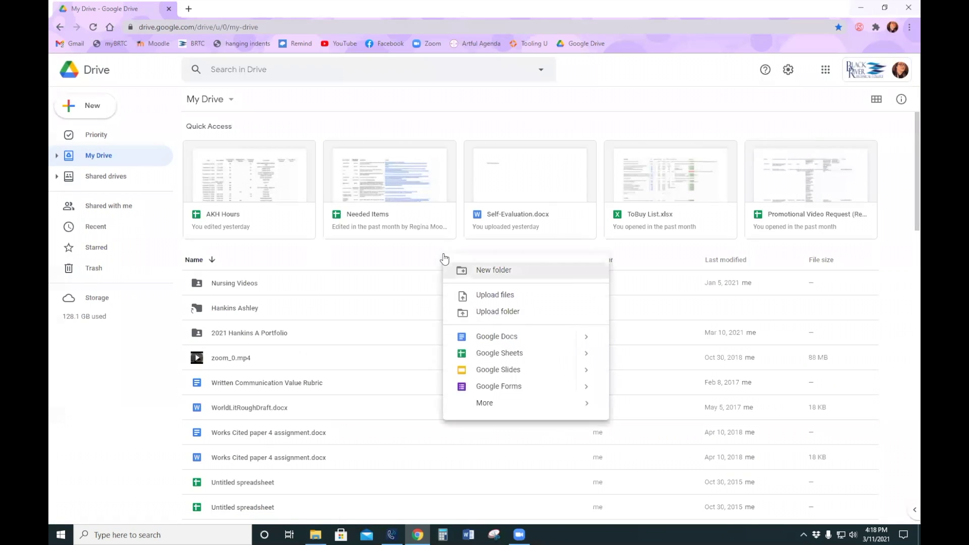
{"action": "left_click", "coordinate": [478, 271]}
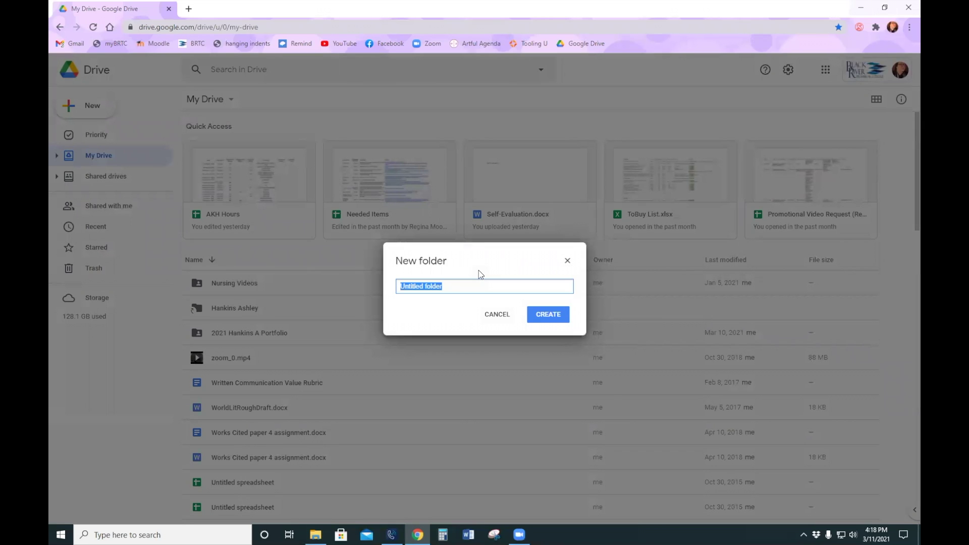
{"action": "type", "text": "2022 Hankins A Portfolio"}
{"action": "left_click", "coordinate": [548, 316]}
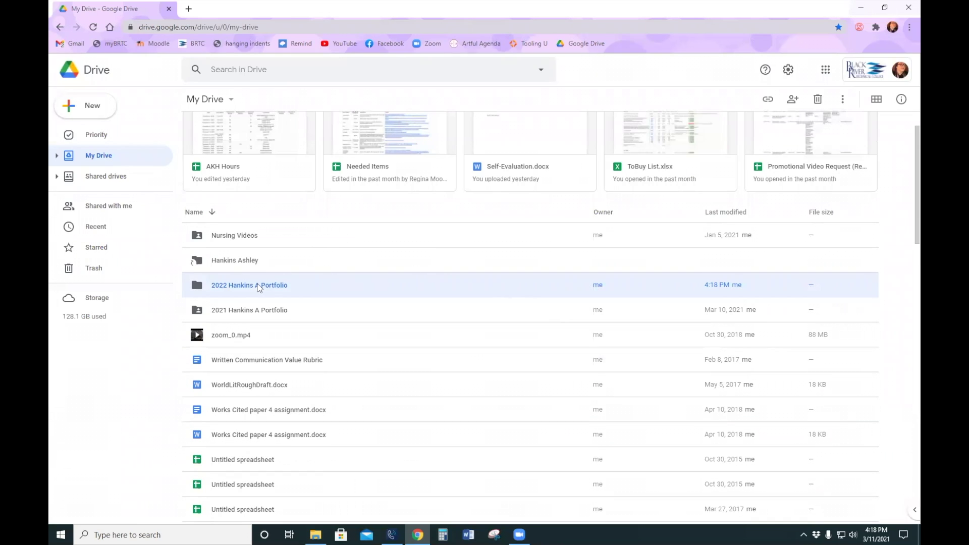
- Open the 2022 portfolio folder and create a Self-Evaluation subfolder inside it
{"action": "double_click", "coordinate": [258, 287]}
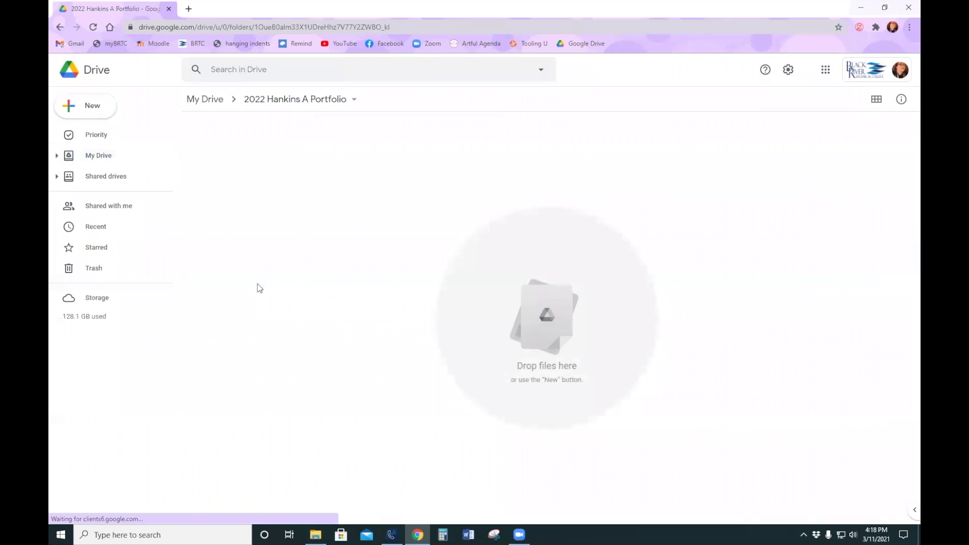
{"action": "right_click", "coordinate": [316, 202]}
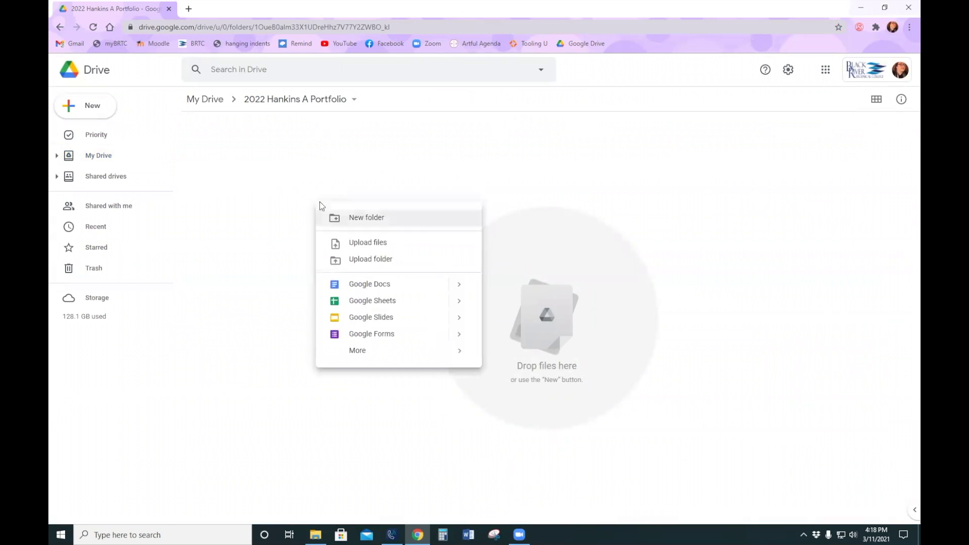
{"action": "left_click", "coordinate": [370, 217]}
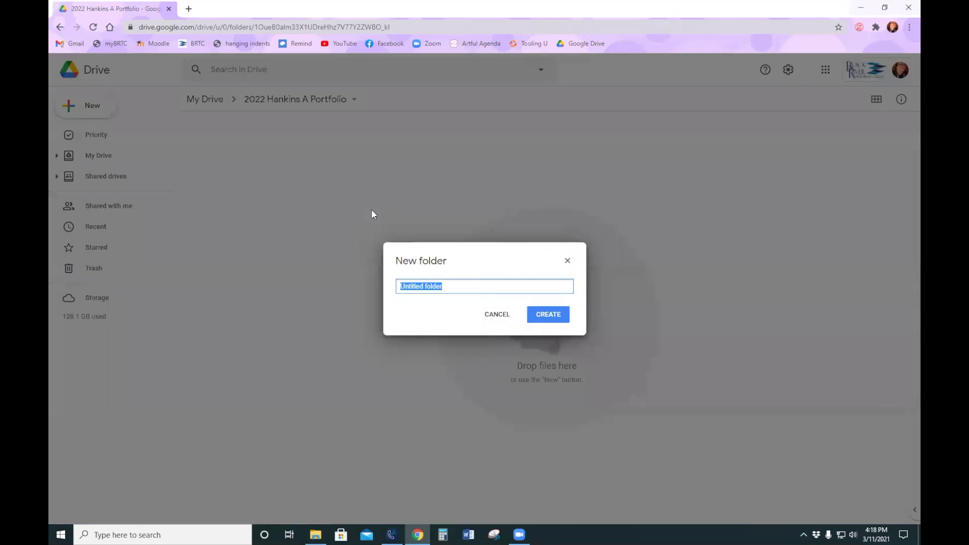
{"action": "type", "text": "Self-"}
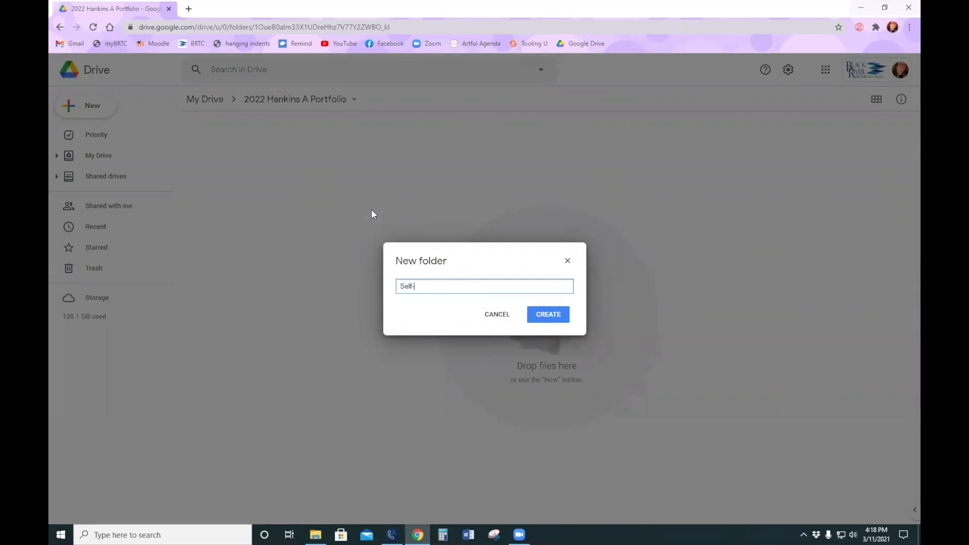
{"action": "type", "text": "Evaluation"}
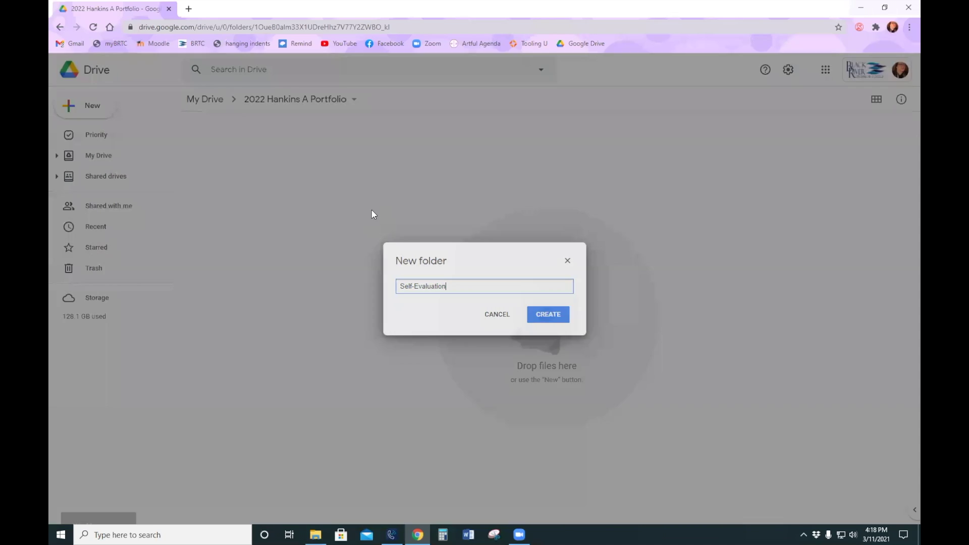
{"action": "key", "text": "Return"}
- Add CLADR and Peer Observation subfolders, then open the CLADR folder
{"action": "right_click", "coordinate": [372, 213]}
{"action": "left_click", "coordinate": [406, 225]}
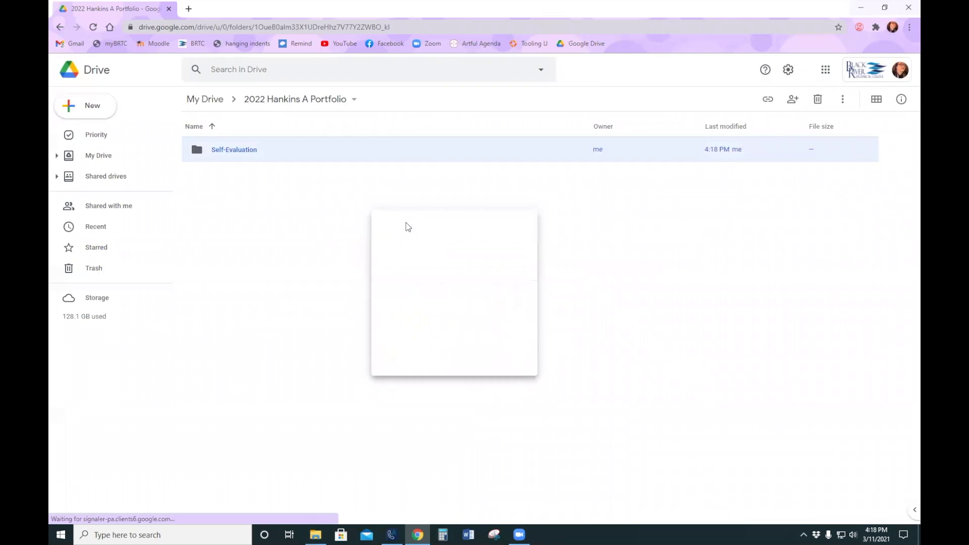
{"action": "type", "text": "CLAD"}
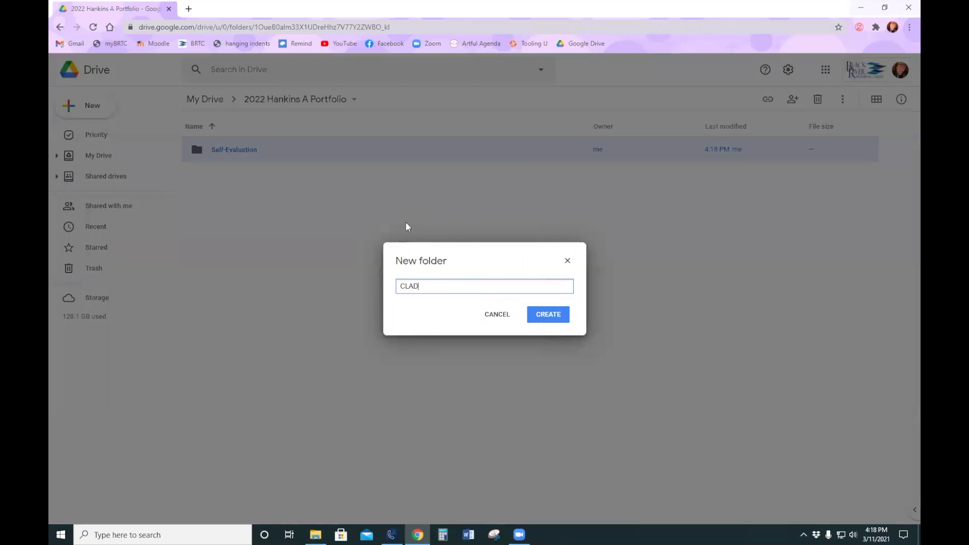
{"action": "type", "text": "R"}
{"action": "key", "text": "Return"}
{"action": "right_click", "coordinate": [420, 254]}
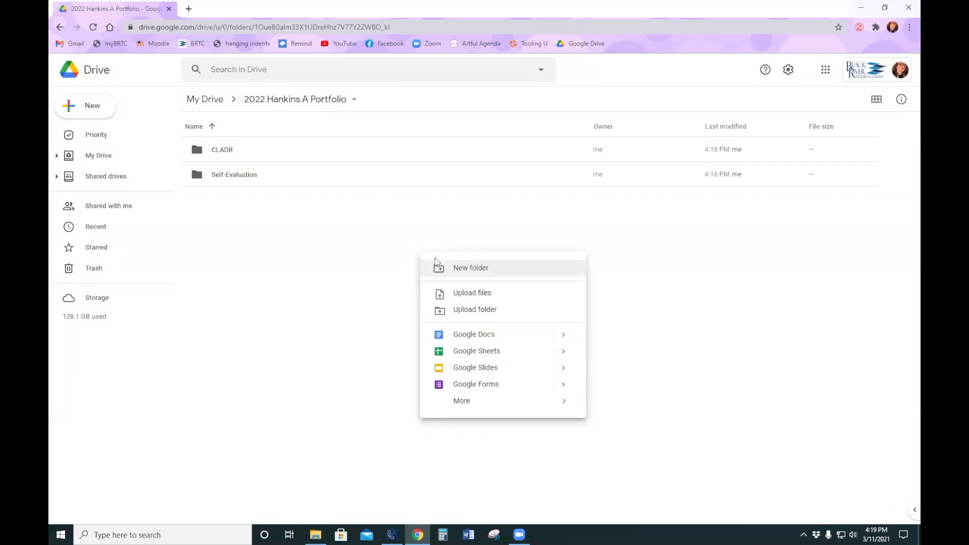
{"action": "left_click", "coordinate": [455, 268]}
{"action": "type", "text": "P"}
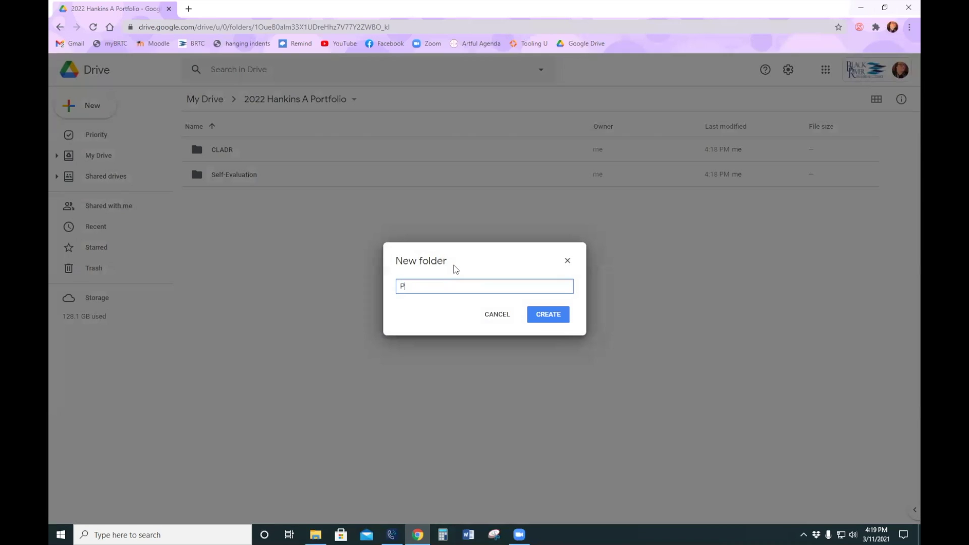
{"action": "type", "text": "eer Observation"}
{"action": "key", "text": "Return"}
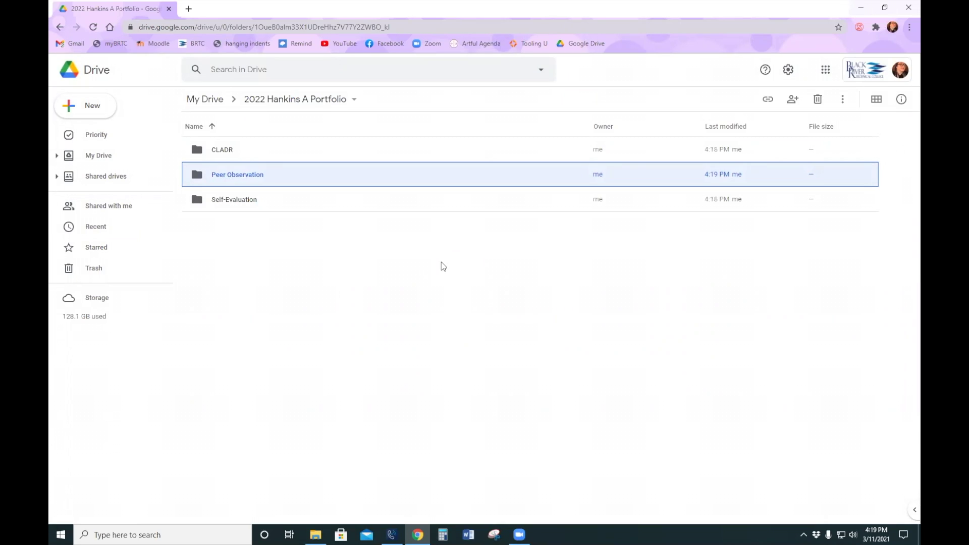
{"action": "double_click", "coordinate": [228, 147]}
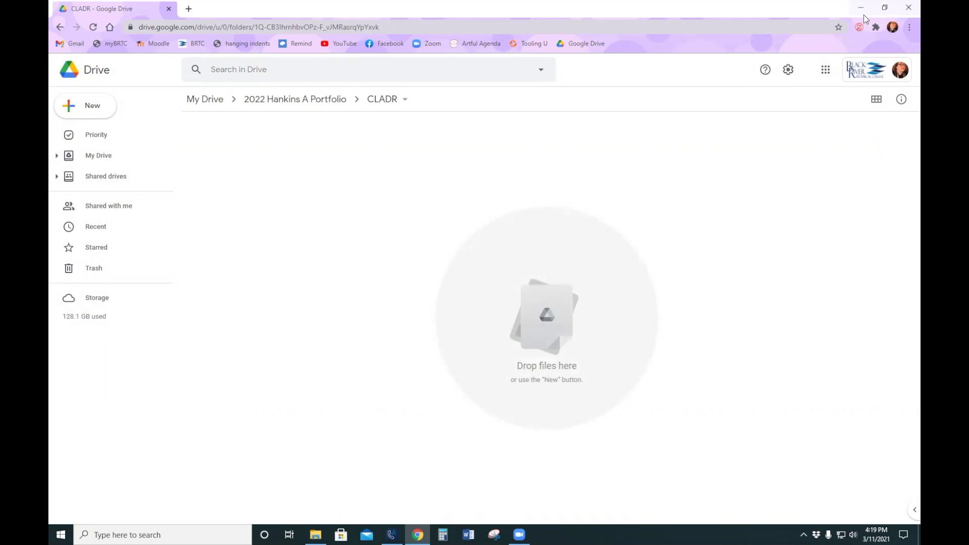
- Drag four CLADR files from the desktop Google Sites Presentation folder into Drive's CLADR folder
{"action": "left_click", "coordinate": [886, 9]}
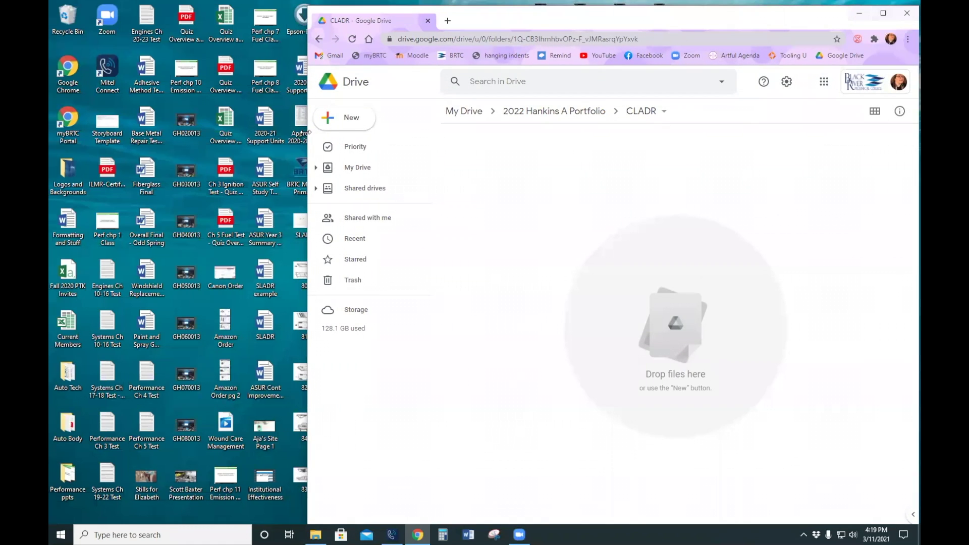
{"action": "left_click_drag", "start_coordinate": [307, 132], "coordinate": [450, 120]}
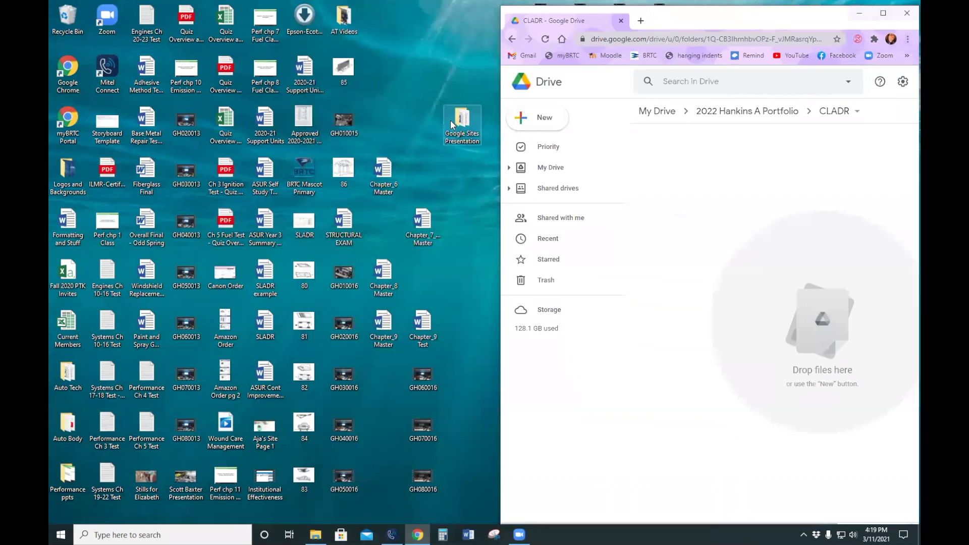
{"action": "double_click", "coordinate": [460, 129]}
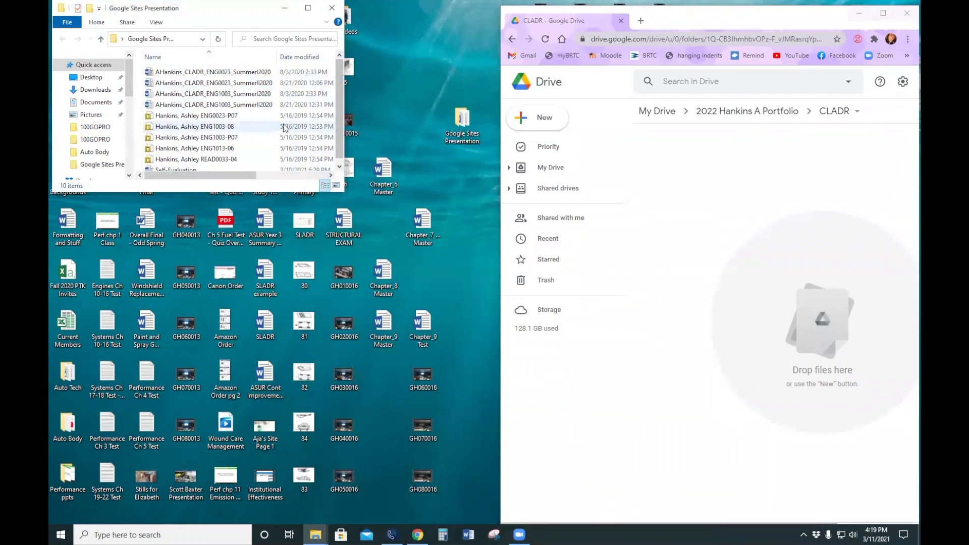
{"action": "left_click", "coordinate": [242, 71]}
{"action": "left_click", "coordinate": [245, 104], "text": "shift"}
{"action": "left_click_drag", "start_coordinate": [244, 104], "coordinate": [838, 330]}
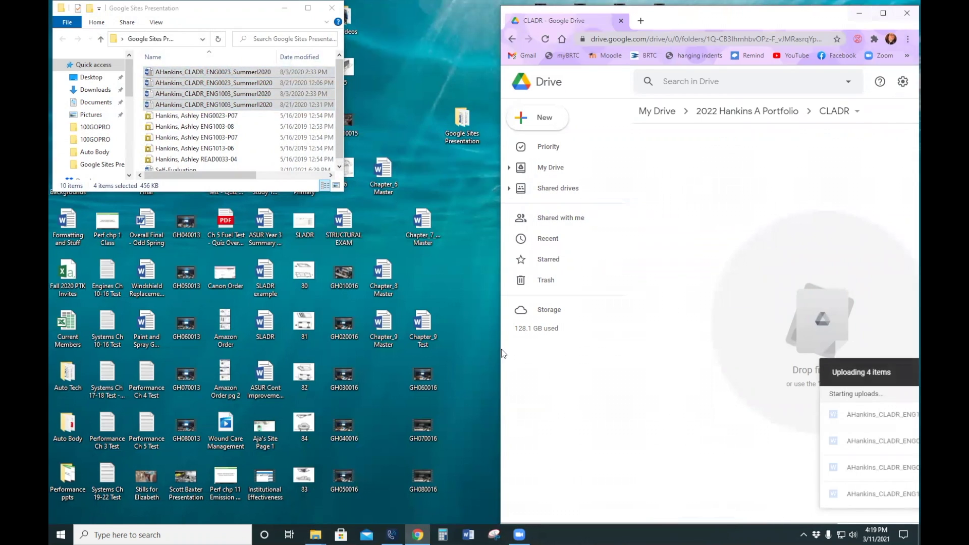
- Widen the browser window and open the Self-Evaluation folder
{"action": "left_click_drag", "start_coordinate": [500, 349], "coordinate": [50, 353]}
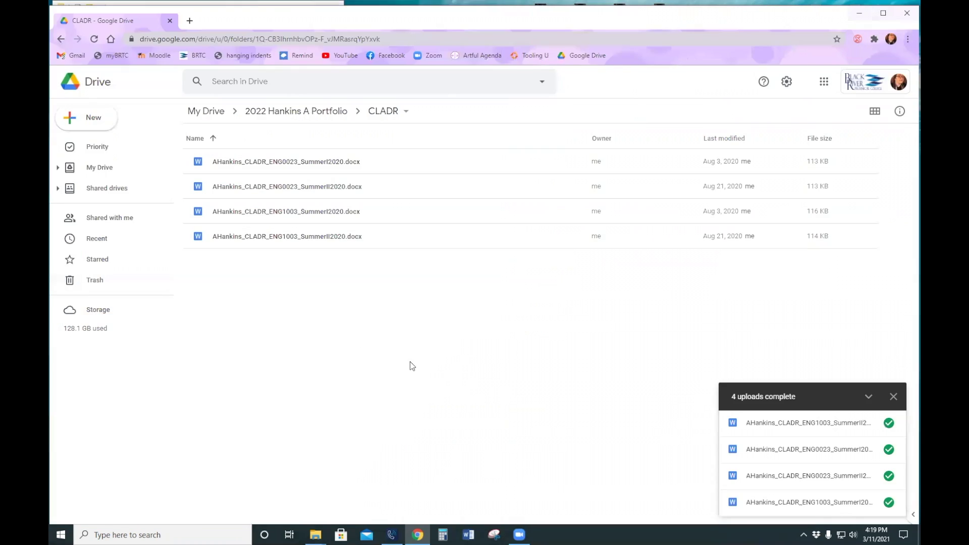
{"action": "left_click", "coordinate": [326, 117]}
{"action": "double_click", "coordinate": [239, 212]}
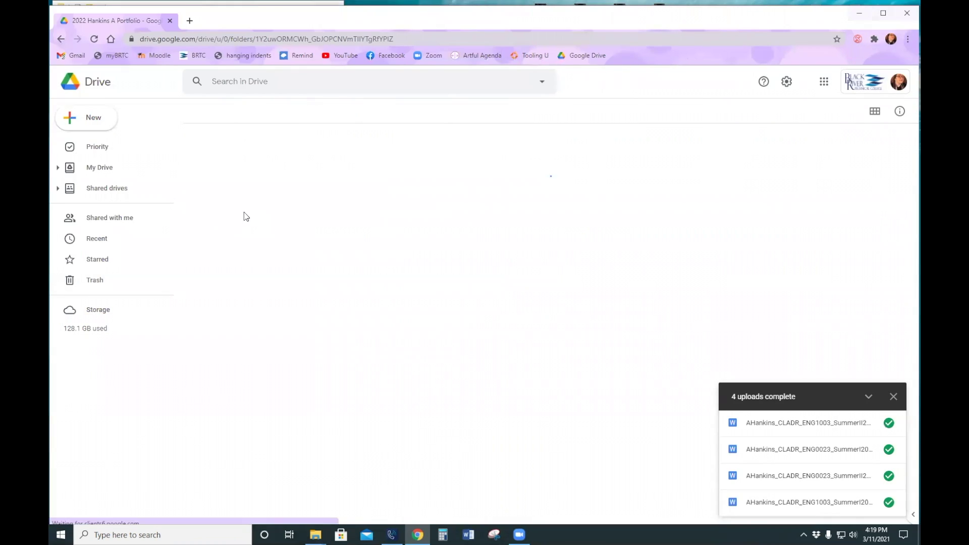
- Upload 'Windshield Replacement - Odd Sprinng' into Self-Evaluation, then return to the portfolio folder
{"action": "right_click", "coordinate": [391, 267]}
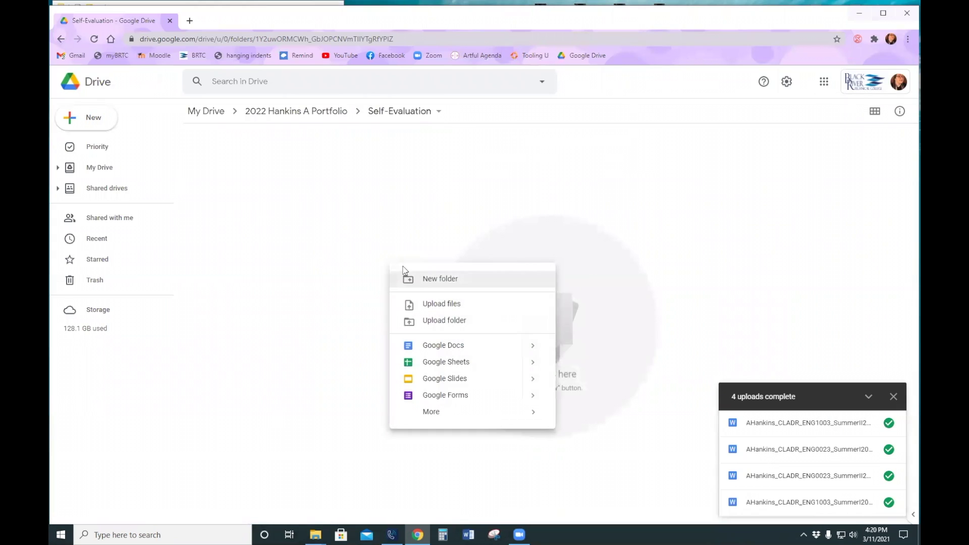
{"action": "left_click", "coordinate": [437, 305]}
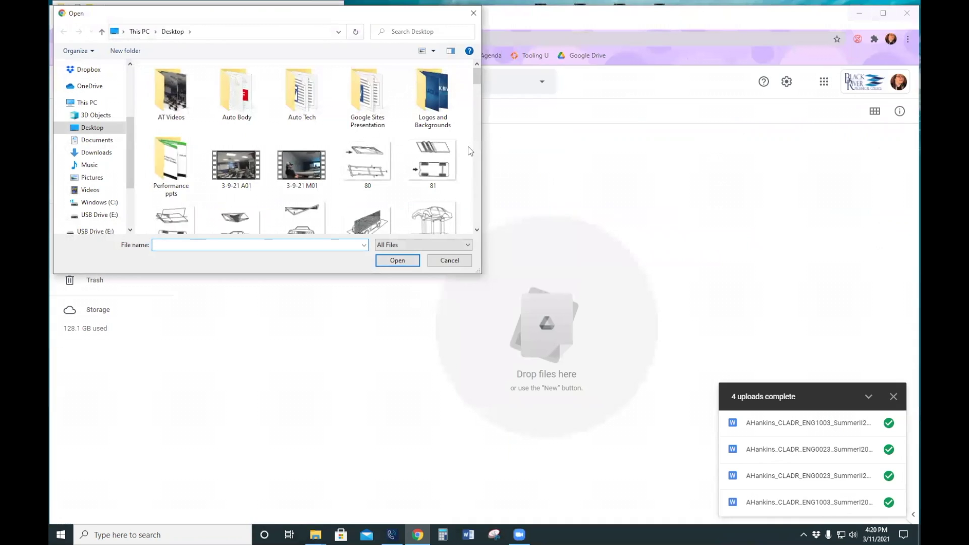
{"action": "left_click_drag", "start_coordinate": [480, 83], "coordinate": [469, 228]}
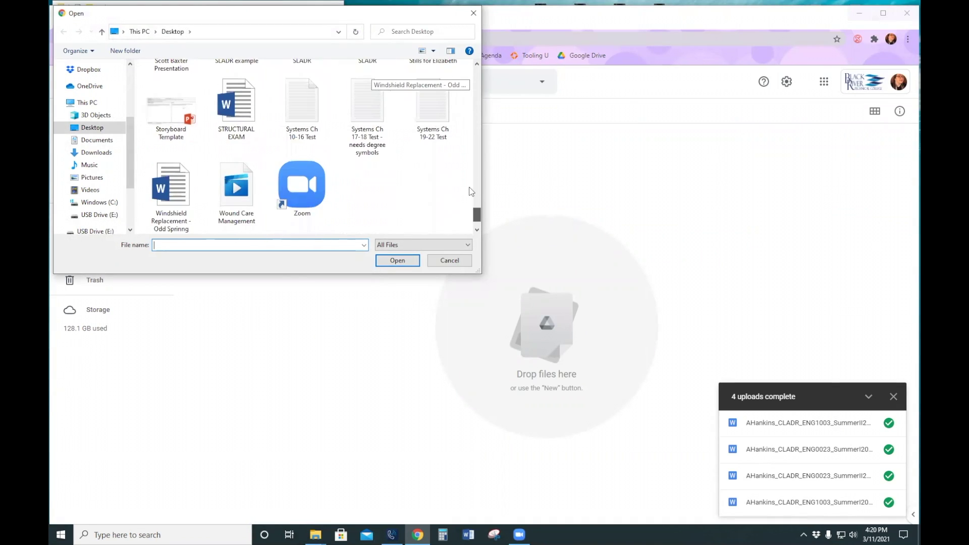
{"action": "scroll", "coordinate": [468, 187], "scroll_direction": "up", "scroll_amount": 5}
{"action": "scroll", "coordinate": [468, 218], "scroll_direction": "down", "scroll_amount": 5}
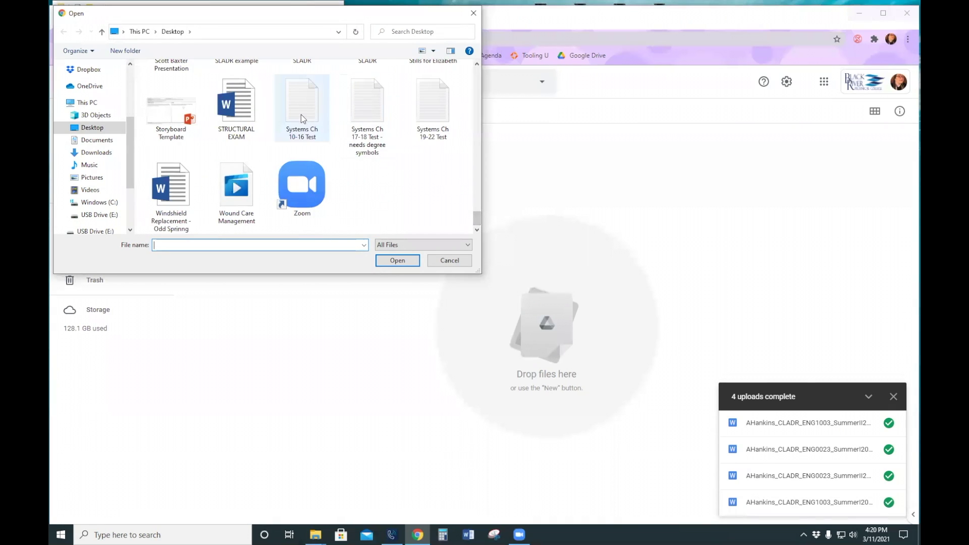
{"action": "left_click", "coordinate": [171, 191]}
{"action": "left_click", "coordinate": [397, 260]}
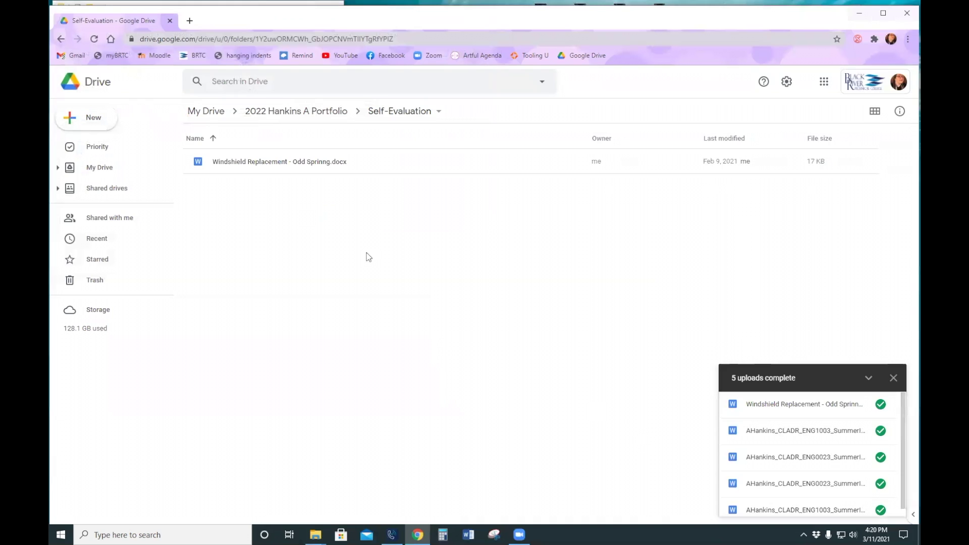
{"action": "left_click", "coordinate": [309, 116]}
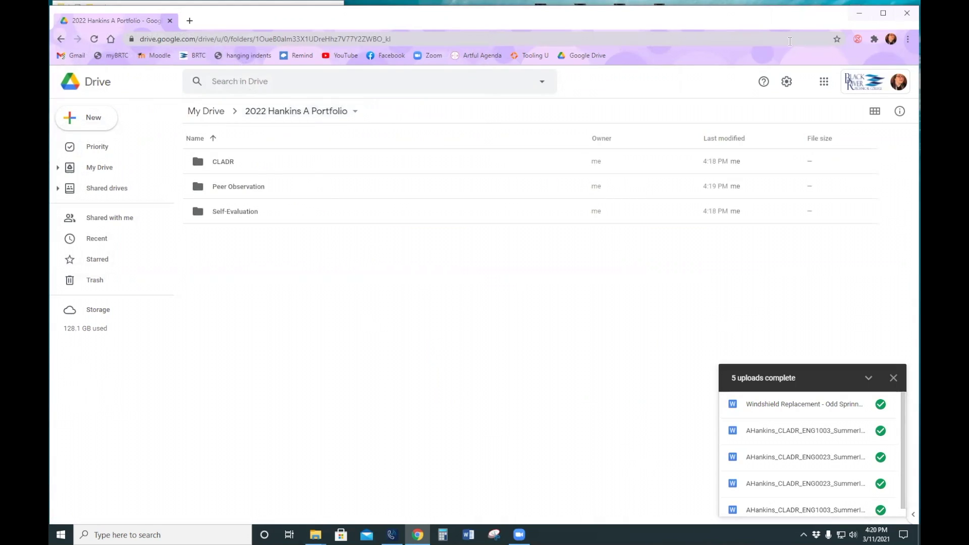
{"action": "left_click", "coordinate": [867, 18]}
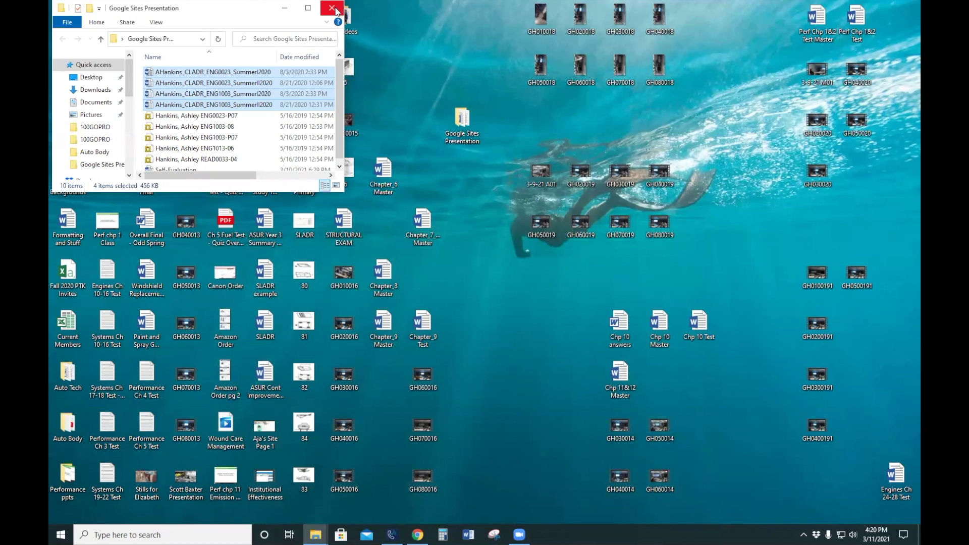
{"action": "left_click", "coordinate": [287, 8]}
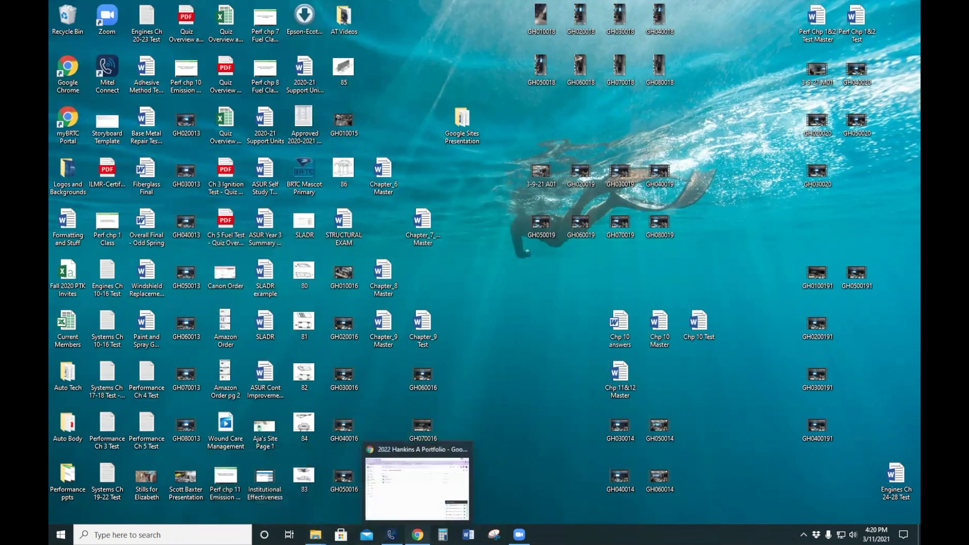
{"action": "left_click", "coordinate": [419, 528]}
- Upload the Google Sites Presentation folder with all 10 files and verify its contents
{"action": "right_click", "coordinate": [371, 294]}
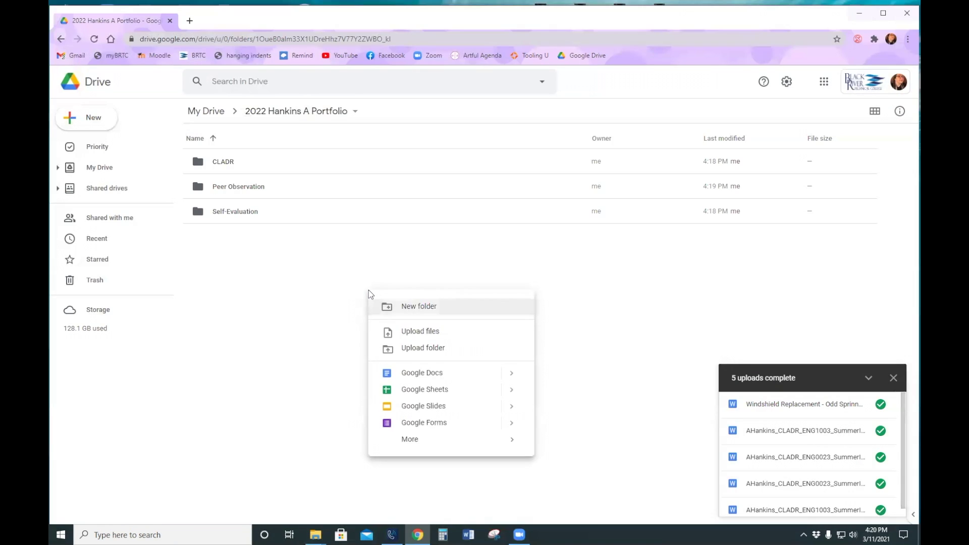
{"action": "left_click", "coordinate": [427, 347]}
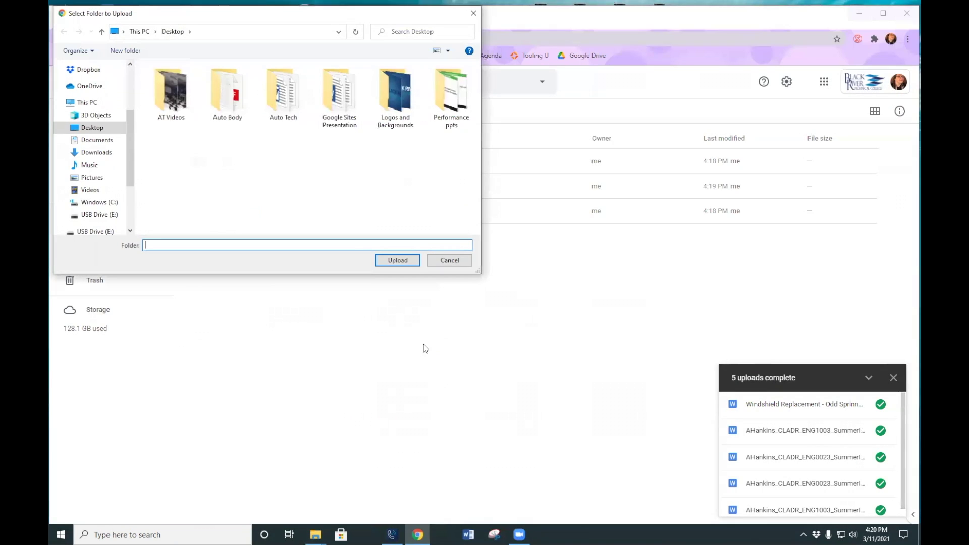
{"action": "double_click", "coordinate": [345, 99]}
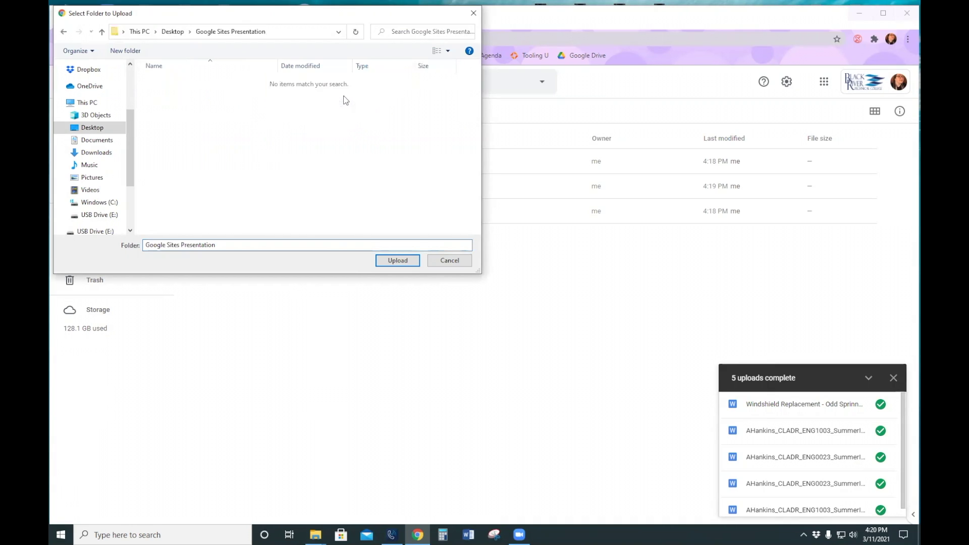
{"action": "left_click", "coordinate": [404, 265]}
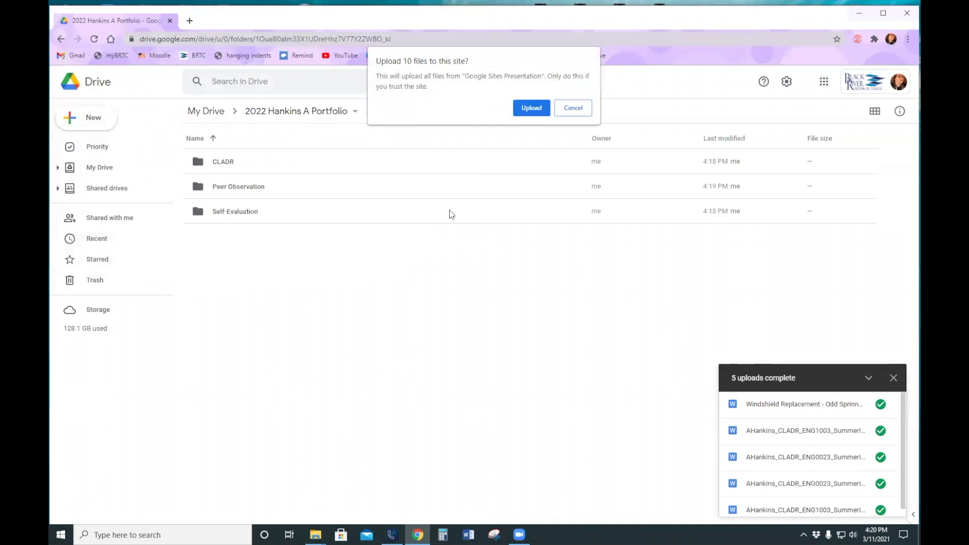
{"action": "left_click", "coordinate": [537, 110]}
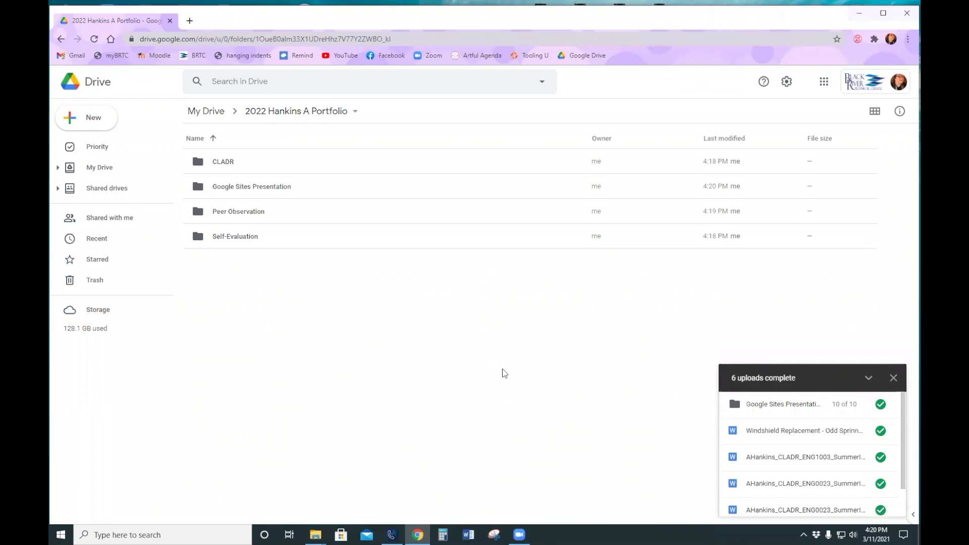
{"action": "double_click", "coordinate": [266, 187]}
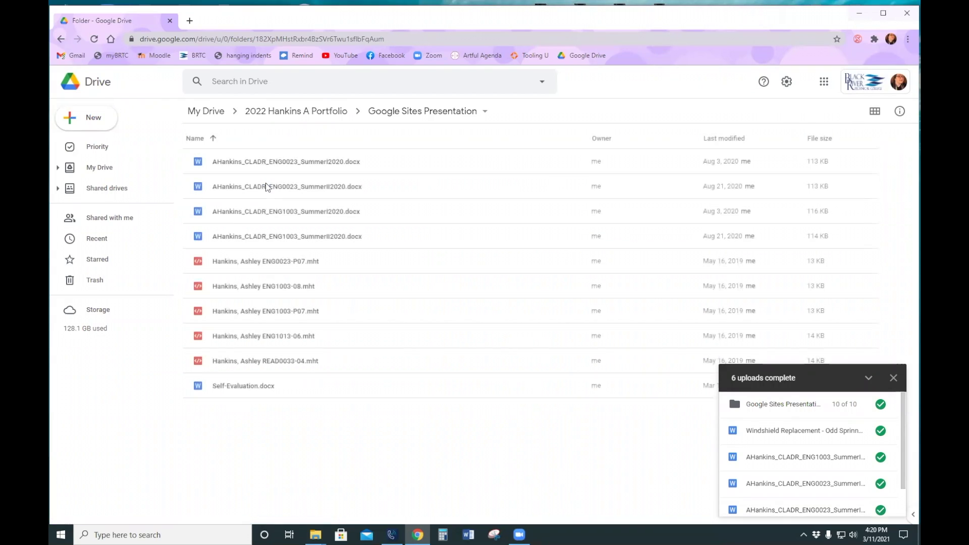
{"action": "left_click", "coordinate": [302, 112]}
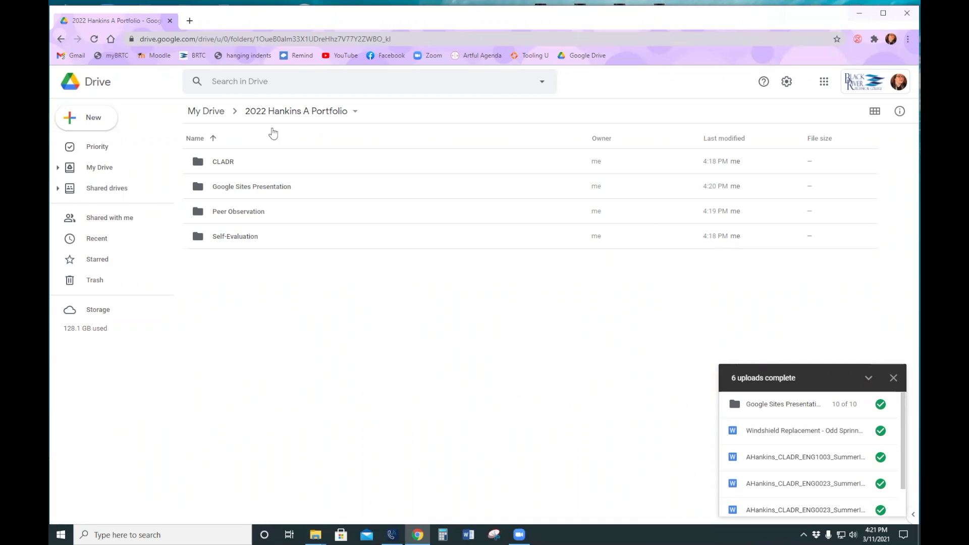
- Share the portfolio folder, adding the supervisor as an Editor recipient
{"action": "left_click", "coordinate": [280, 115]}
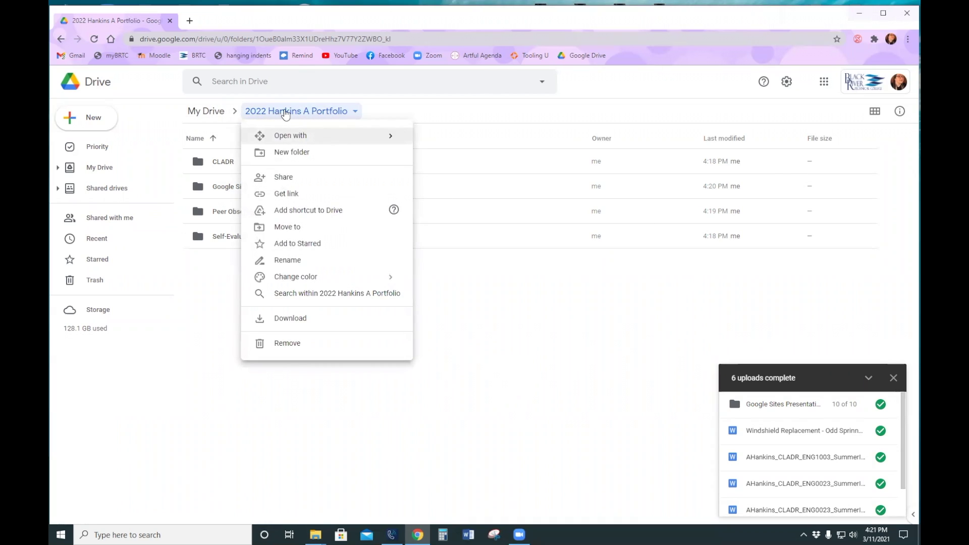
{"action": "left_click", "coordinate": [290, 183]}
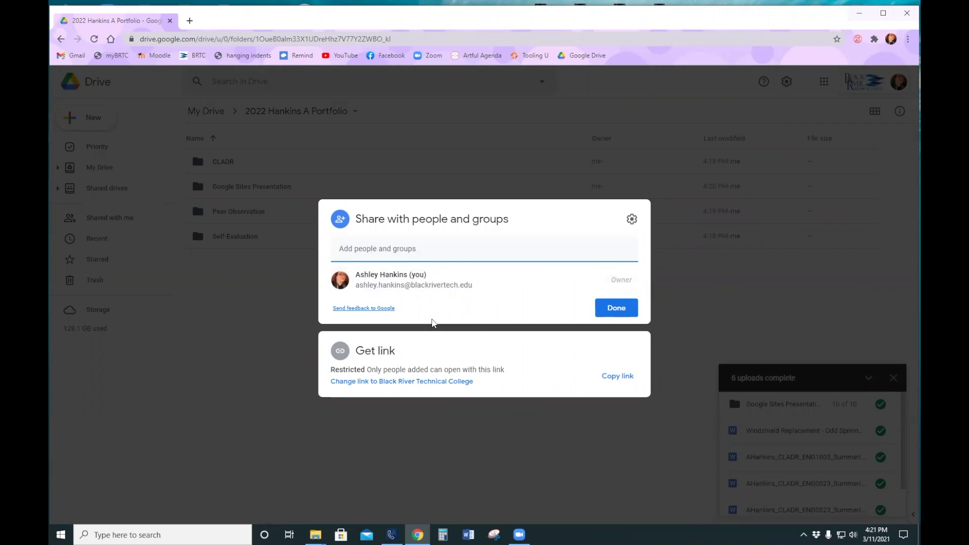
{"action": "type", "text": "donna"}
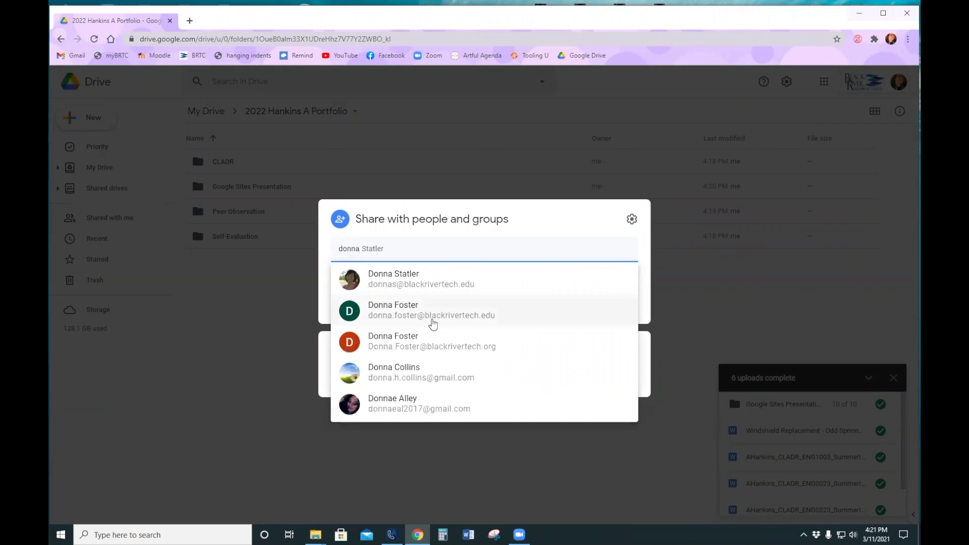
{"action": "left_click", "coordinate": [452, 280]}
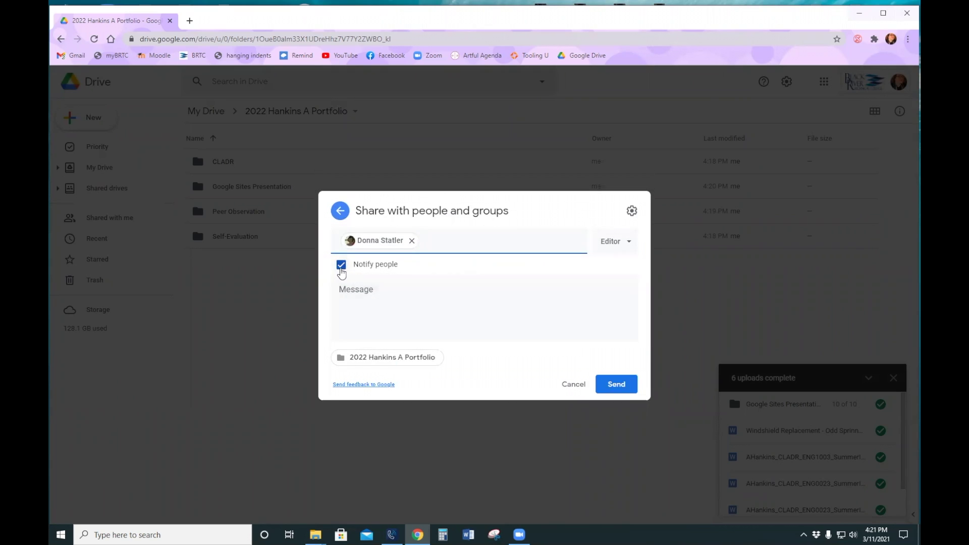
- Write the message 'This is my 2022 Portfolio' for the recipient
{"action": "left_click", "coordinate": [396, 295]}
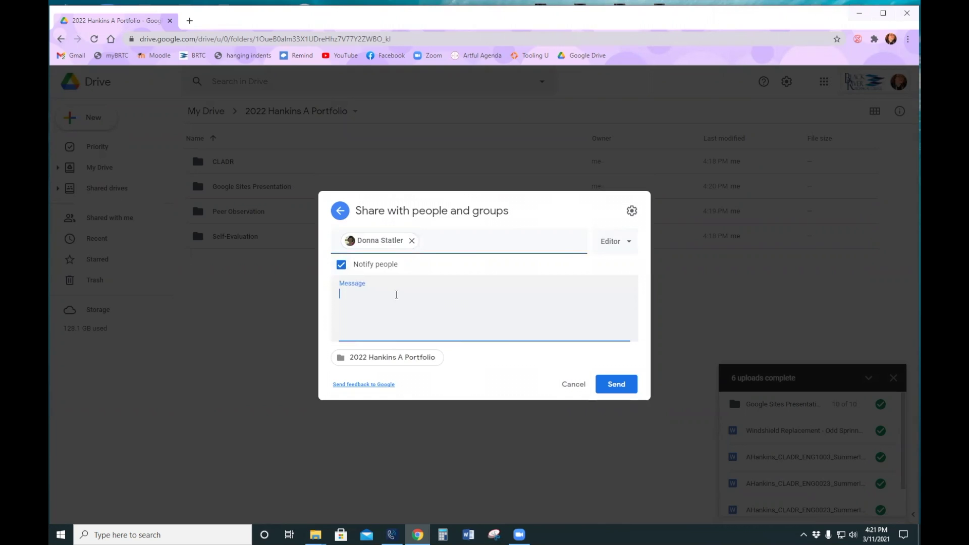
{"action": "type", "text": "This is my 2022 Portfolio"}
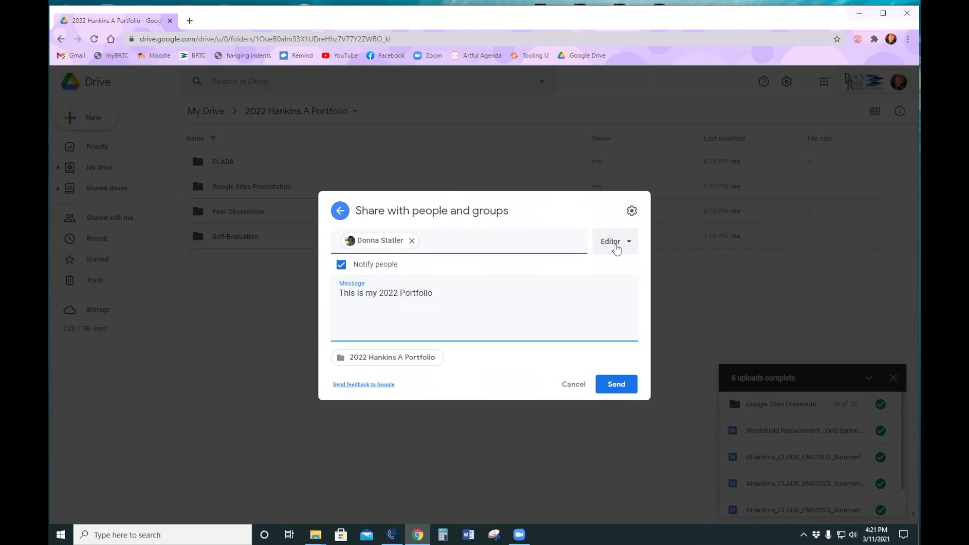
- Keep Editor access, then cancel the invitation so only the owner remains
{"action": "left_click", "coordinate": [616, 243]}
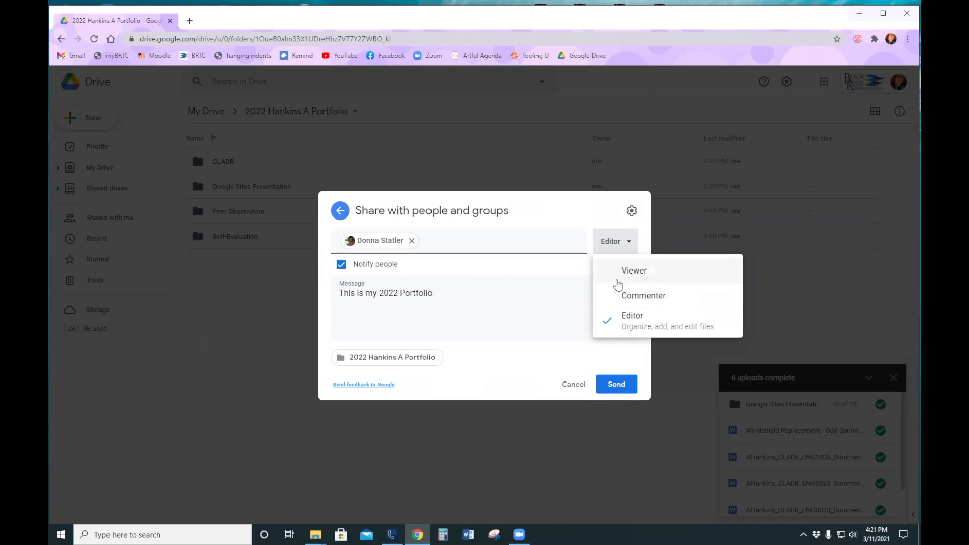
{"action": "left_click", "coordinate": [567, 271]}
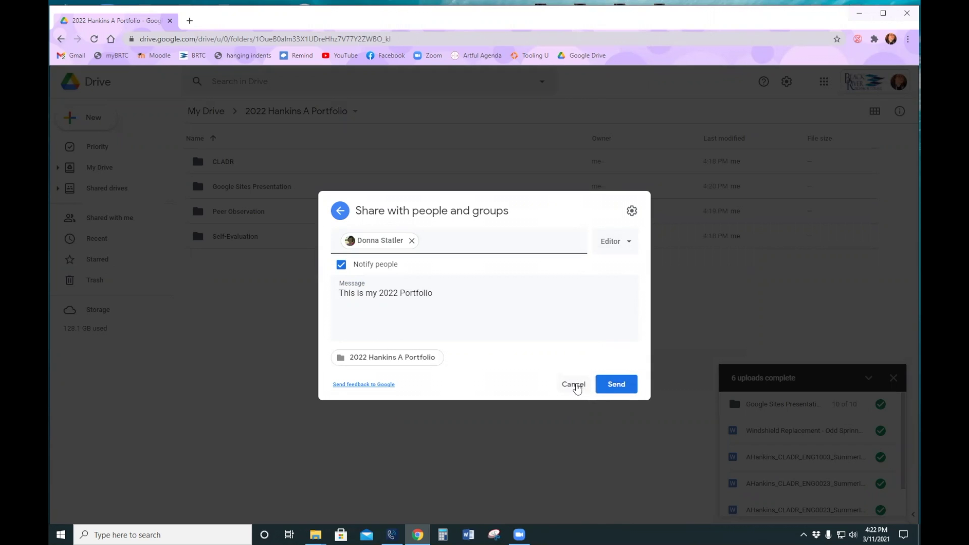
{"action": "left_click", "coordinate": [576, 385]}
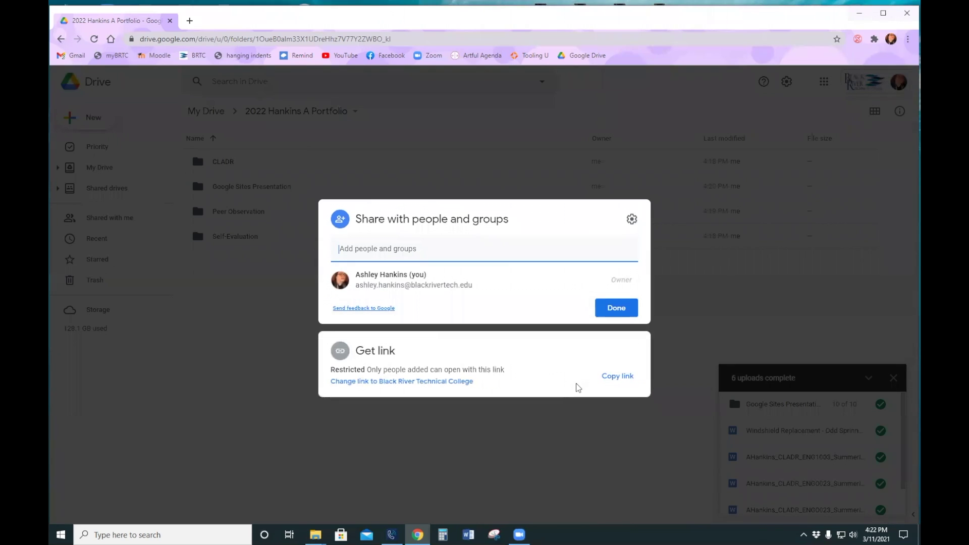